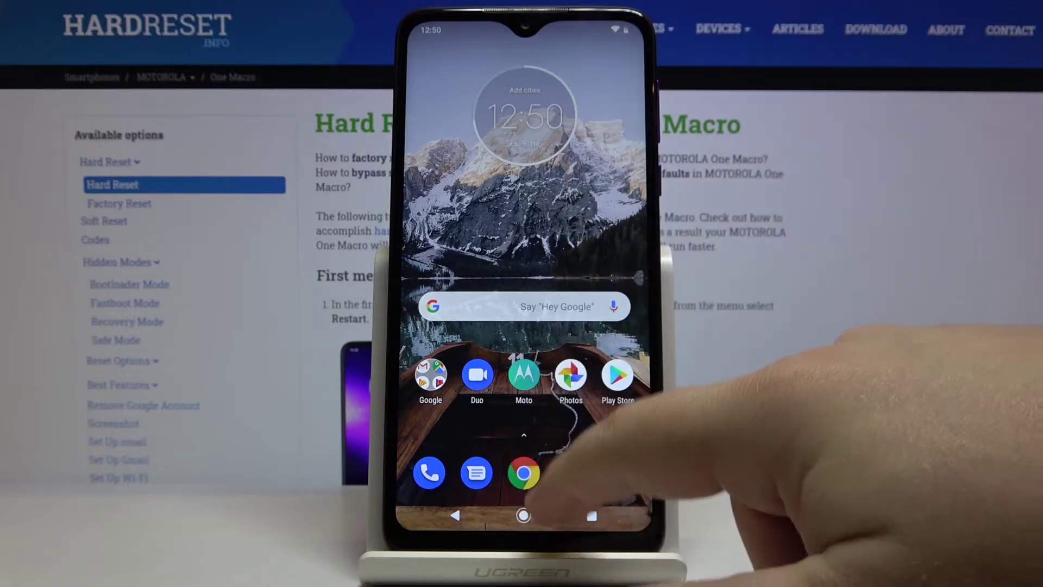
Launch Settings from the app drawer and scroll to the System entry.
left_click_drag(524, 441, 538, 204)
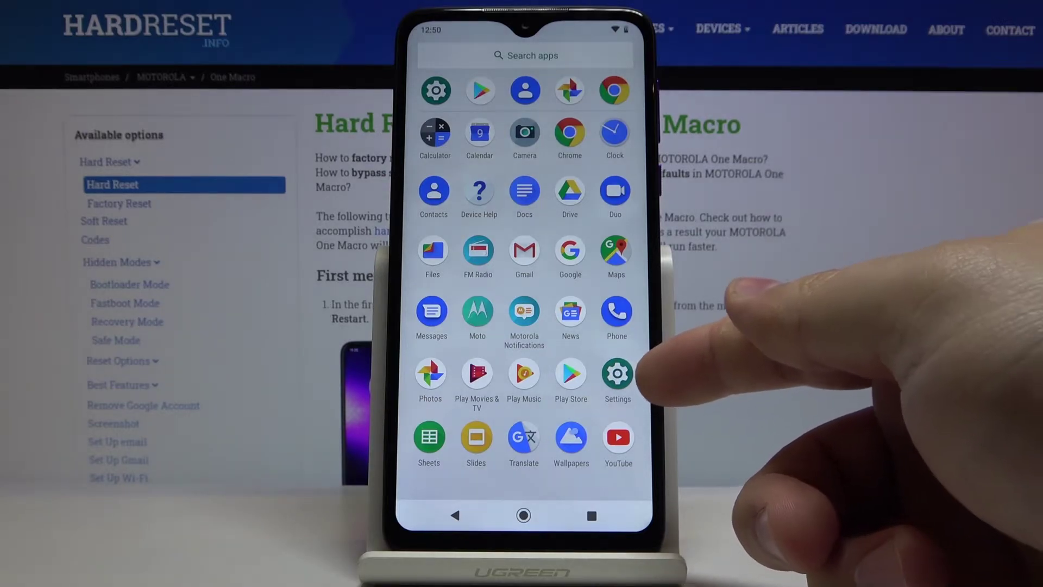
left_click(617, 374)
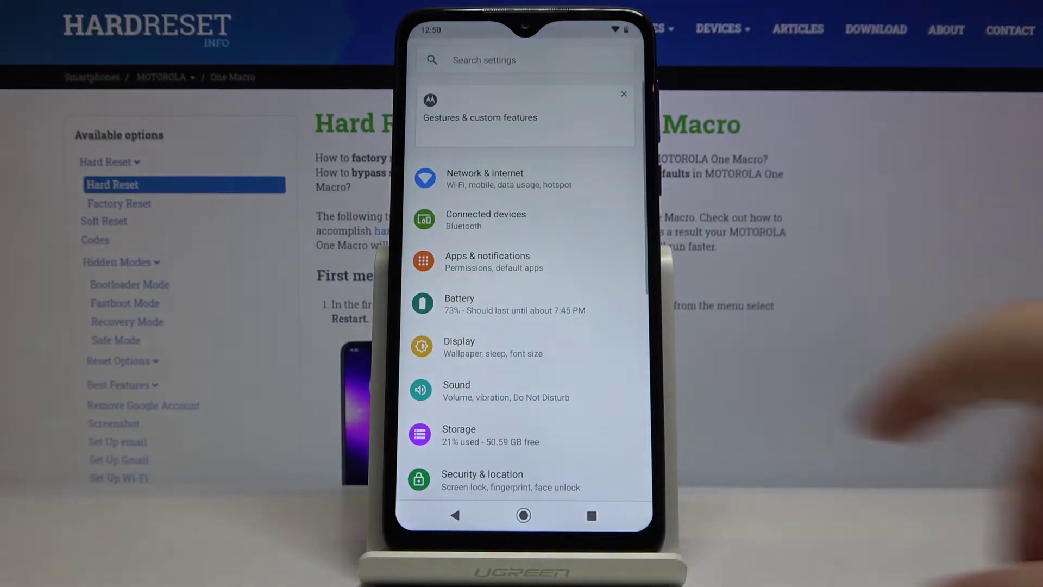
scroll(526, 326, "down", 5)
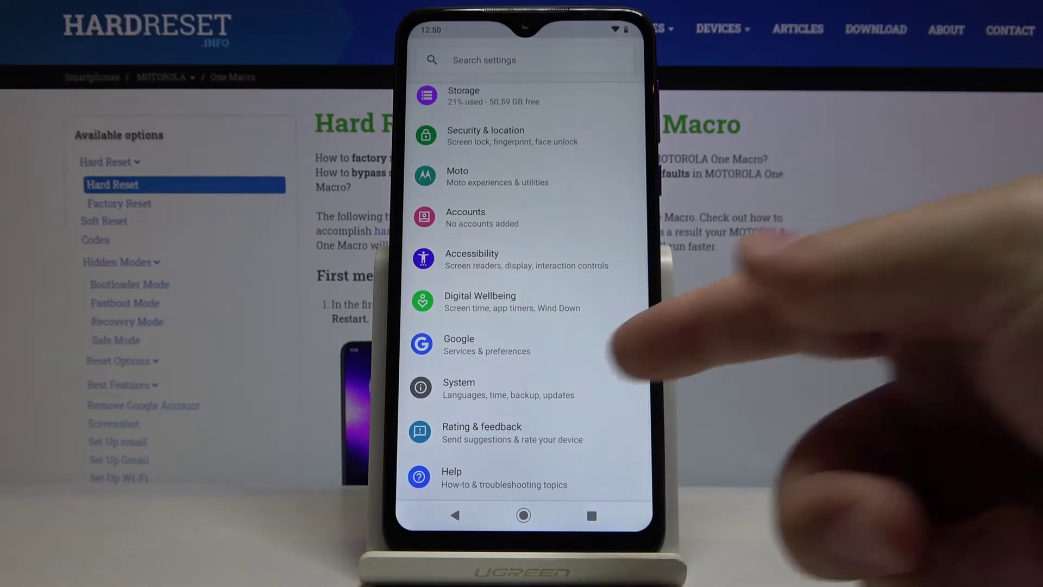
Go to System > Advanced > Reset options.
left_click(505, 388)
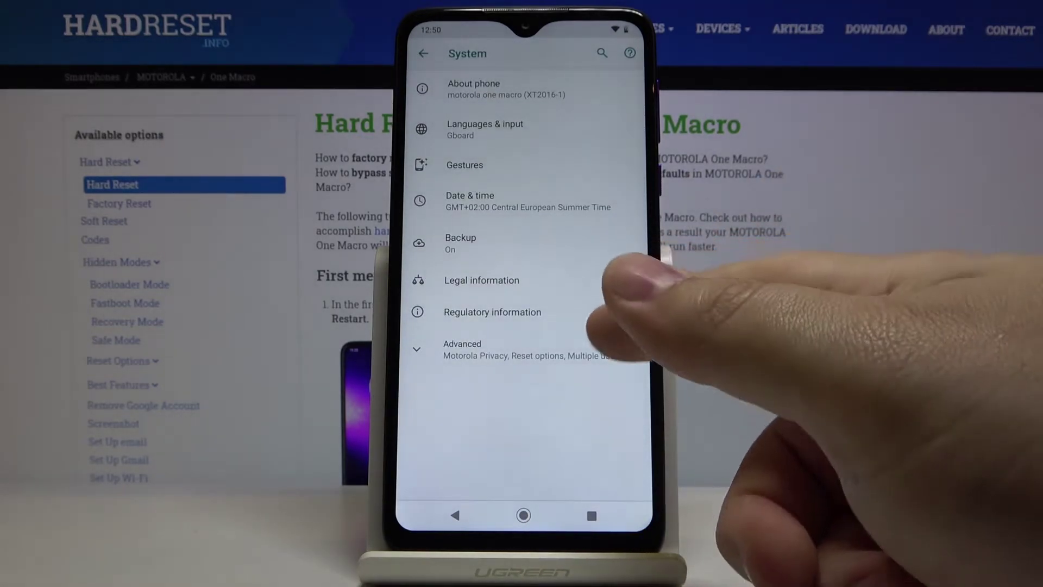
left_click(607, 349)
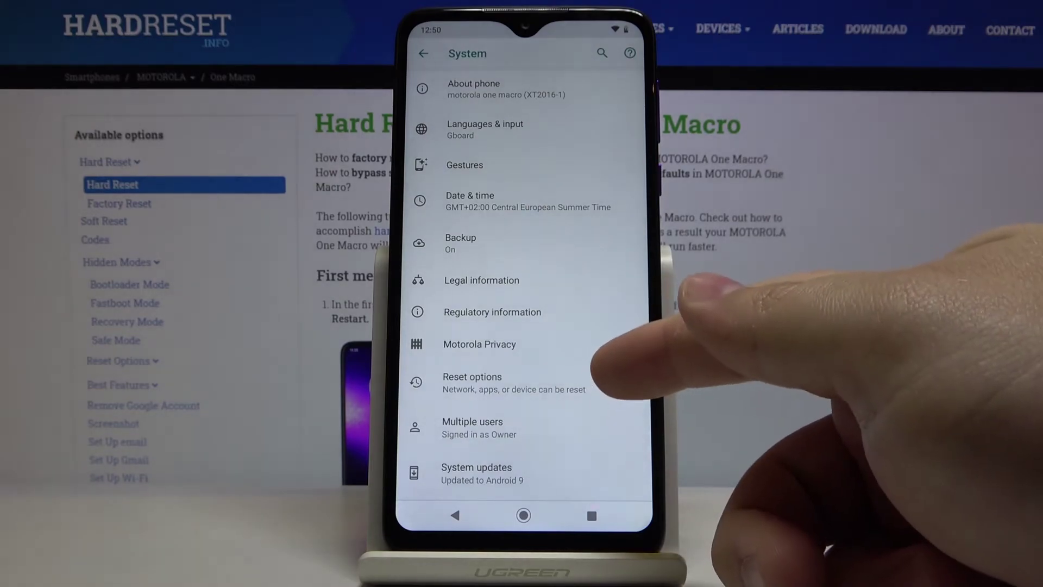
left_click(571, 383)
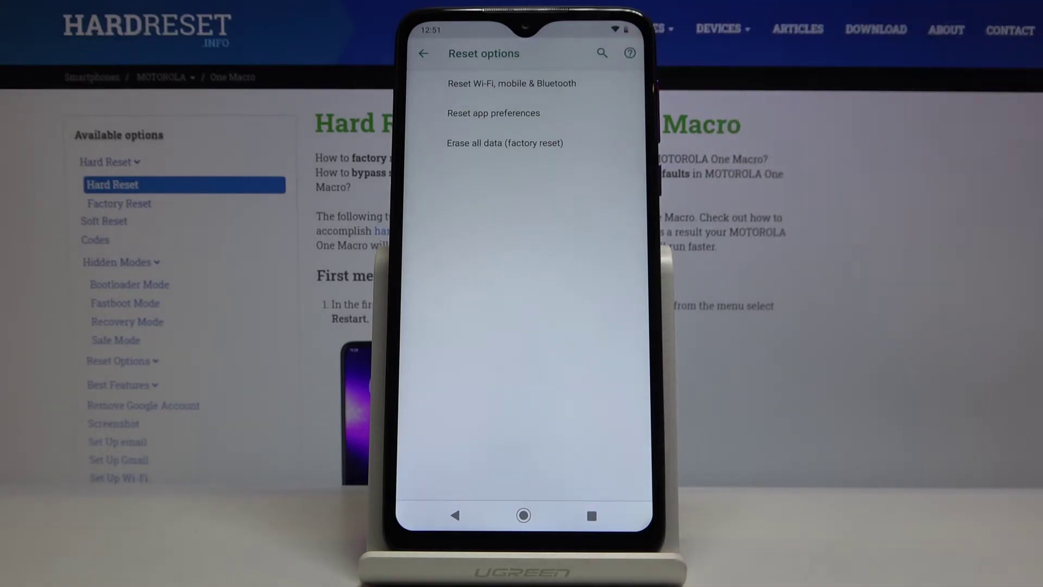
Reset Wi-Fi, mobile and Bluetooth settings, confirming Reset settings twice.
left_click(538, 83)
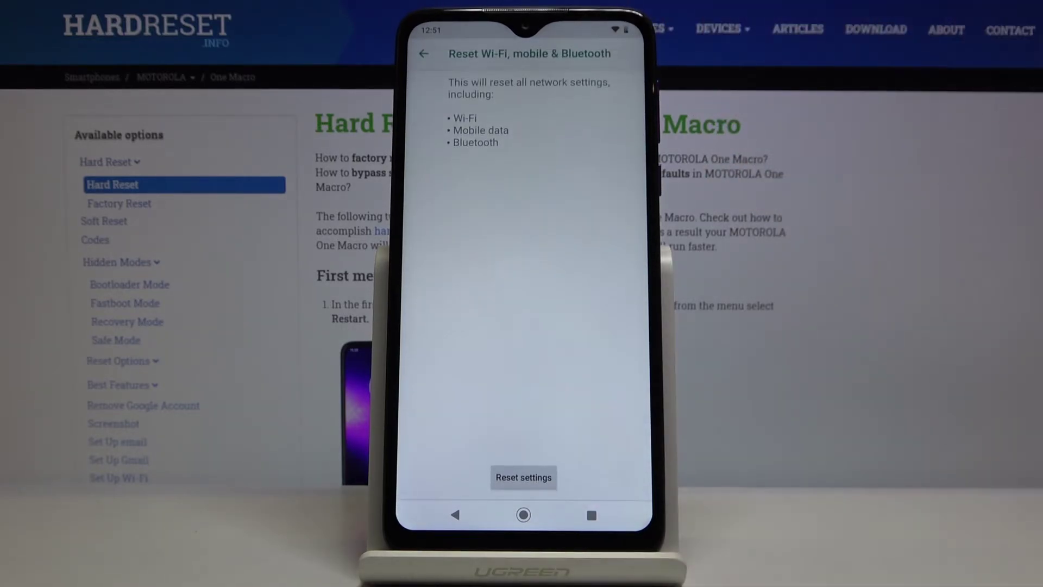
left_click(524, 477)
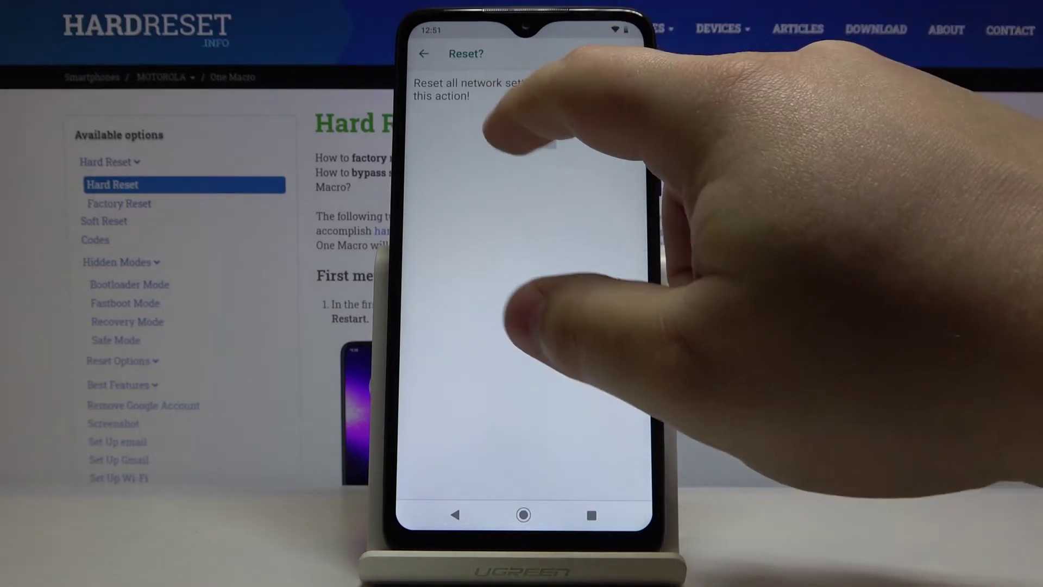
left_click(525, 139)
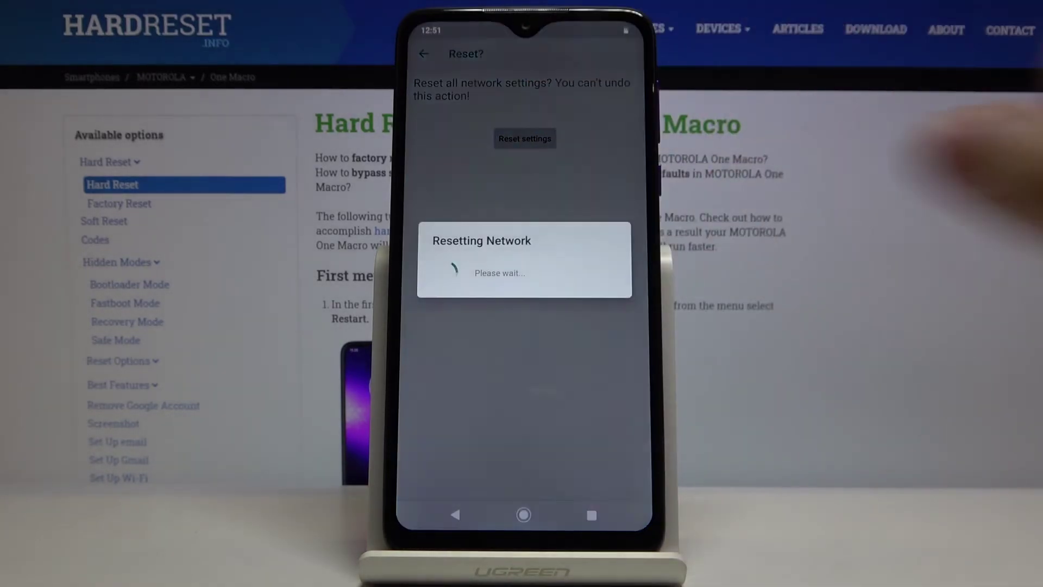